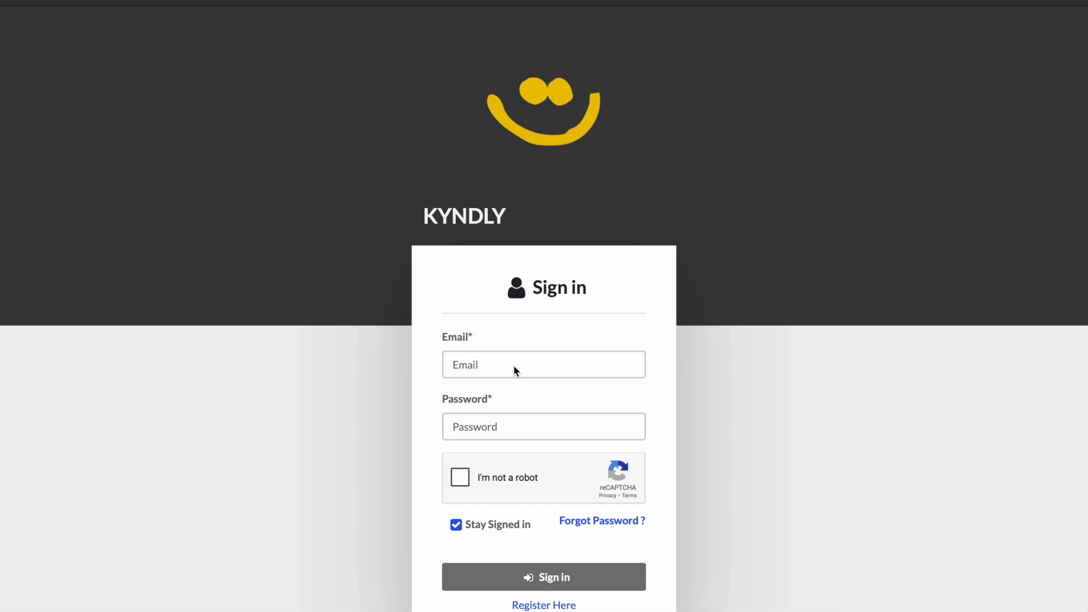
- Sign in to the seller account using the saved email and password, completing the reCAPTCHA check
left_click(514, 366)
left_click(589, 398)
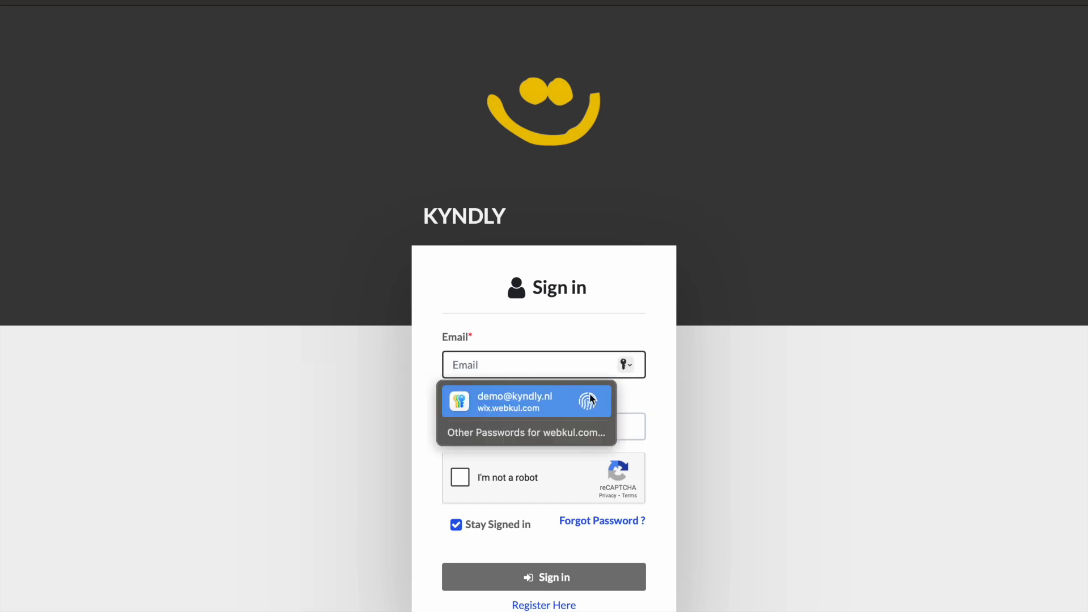
left_click(460, 478)
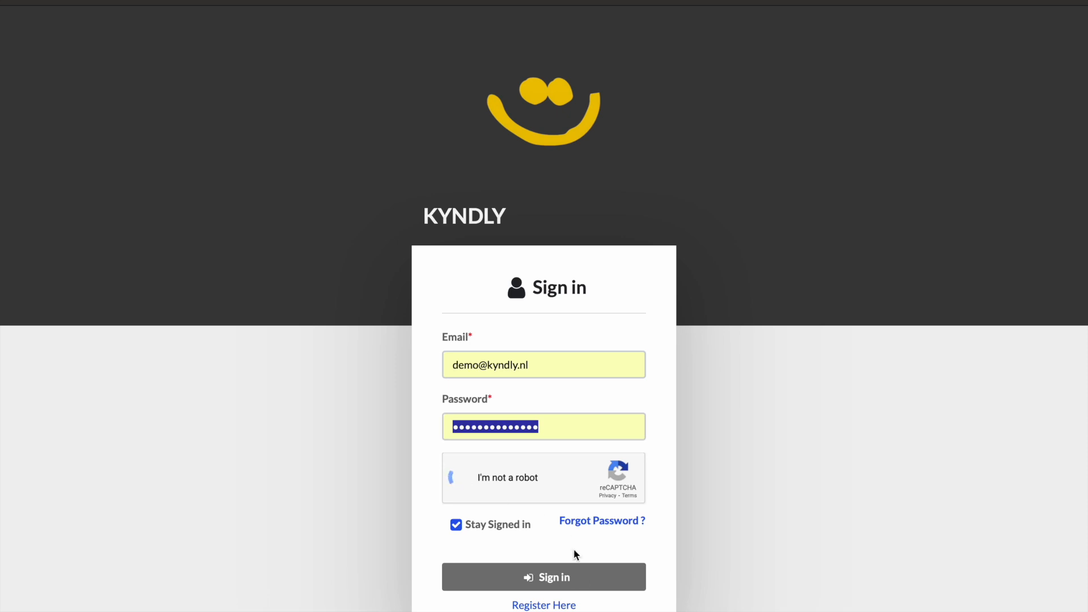
left_click(567, 578)
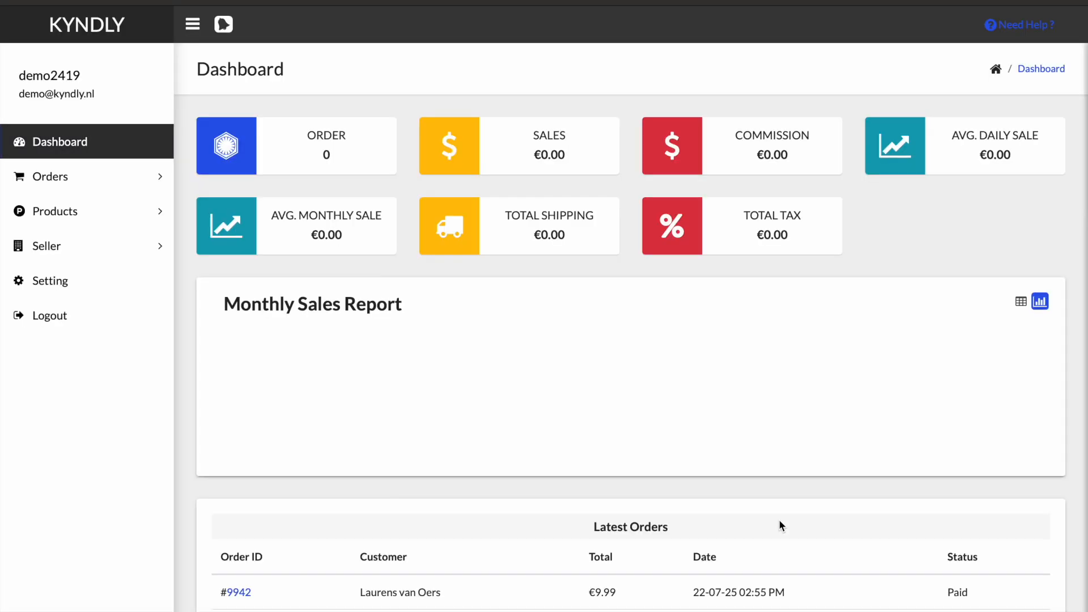
- Open the product list from the Products section
left_click(73, 296)
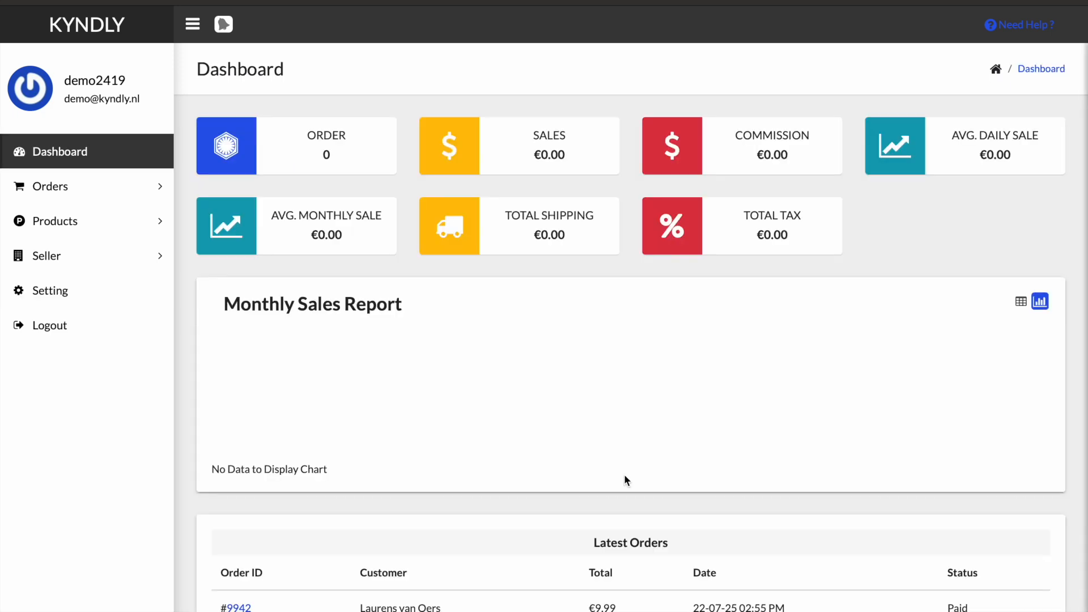
left_click(143, 220)
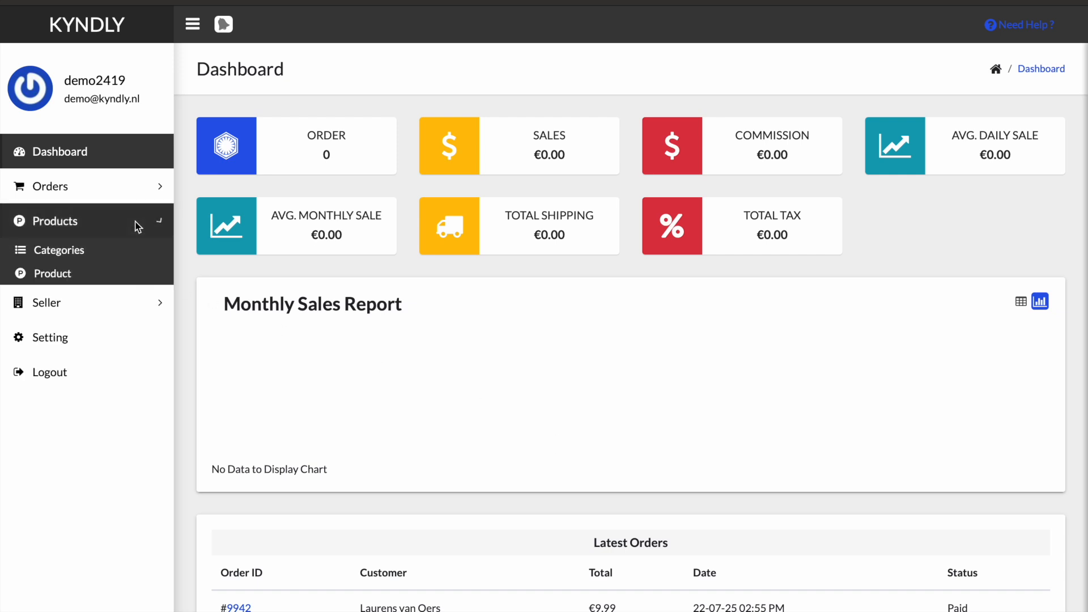
left_click(65, 277)
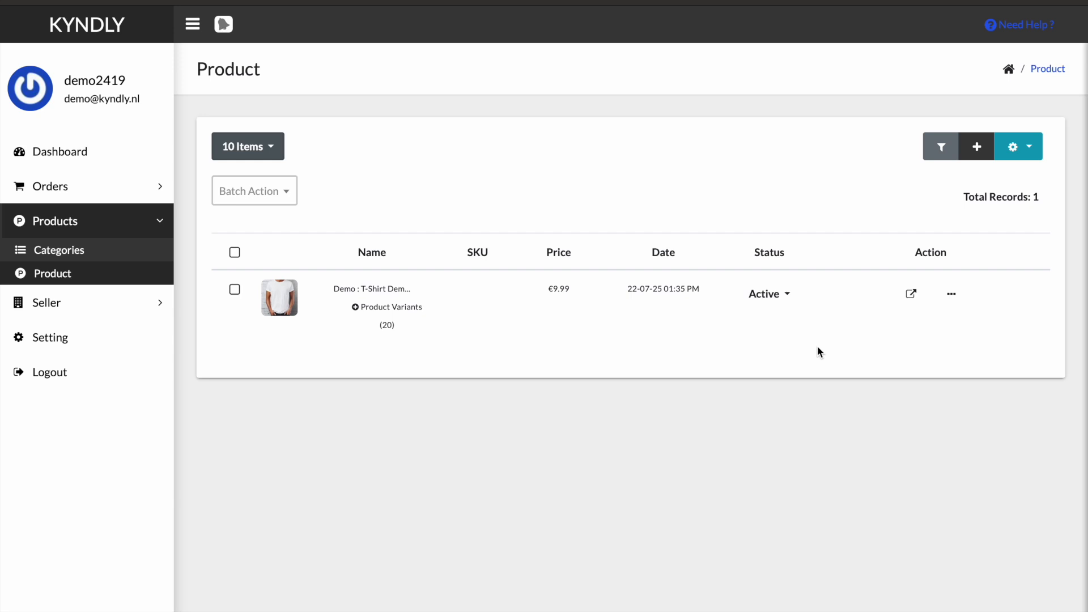
- Open the Add Product form and examine its Options & Inventory tab before returning to the product list
left_click(978, 149)
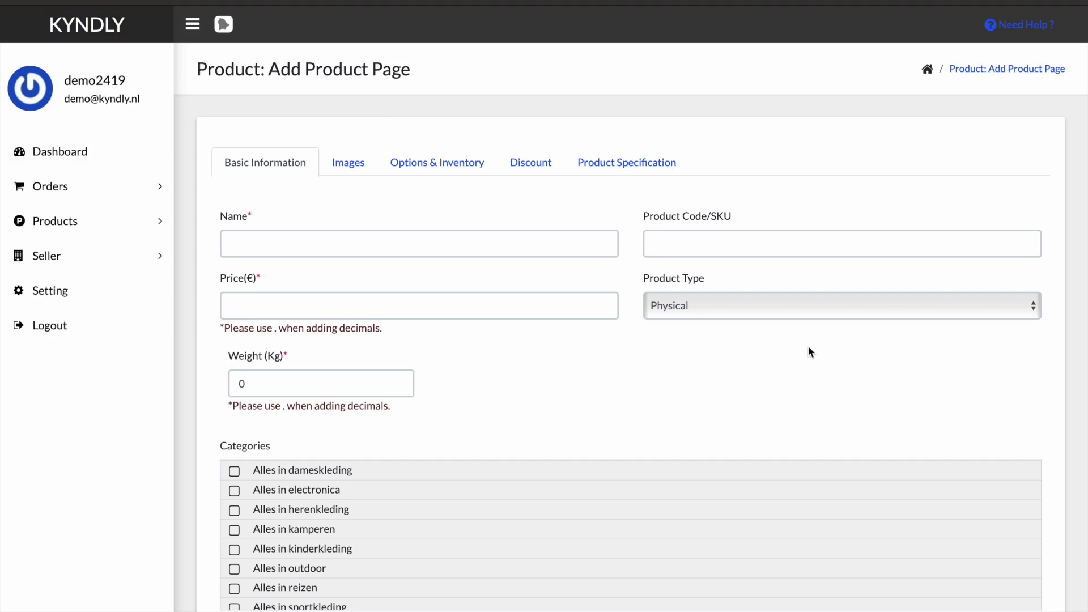
left_click(420, 163)
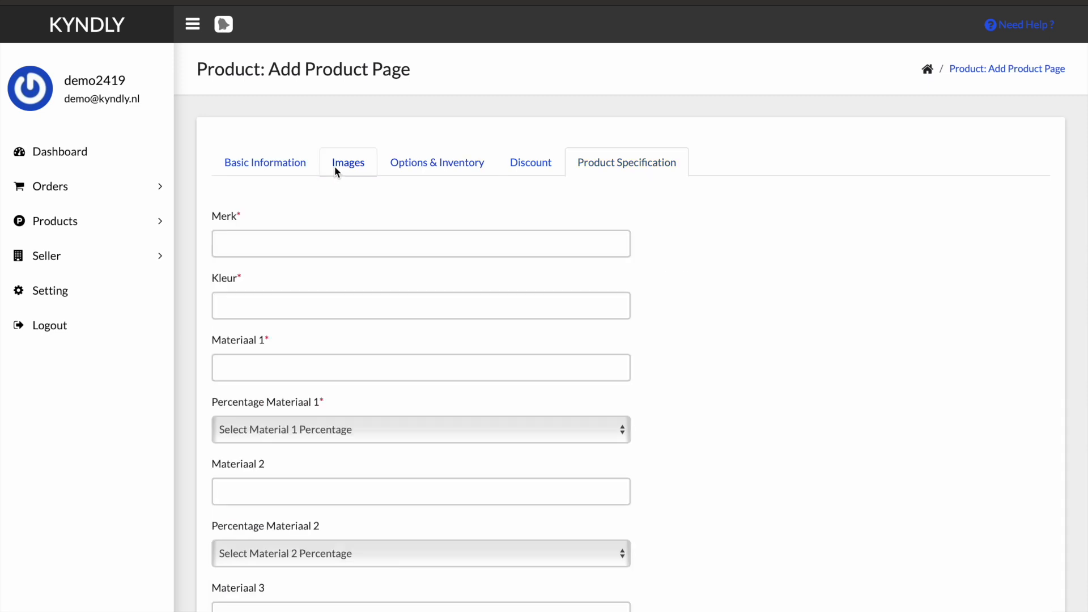
left_click(334, 165)
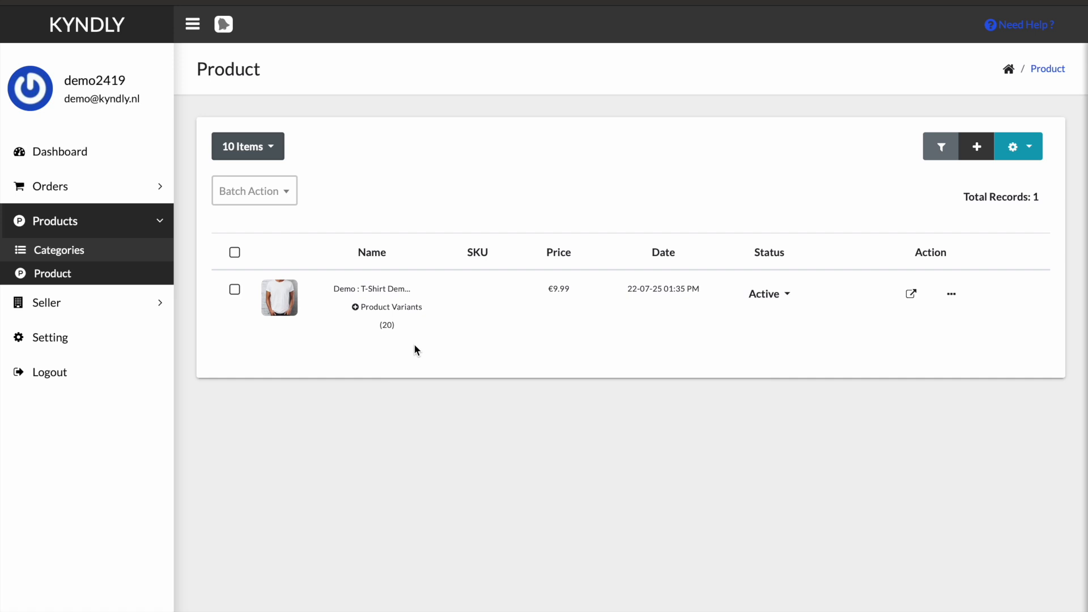
- Open the Demo : T-Shirt Demo product for editing and show its Options & Inventory tab
left_click(950, 290)
left_click(957, 255)
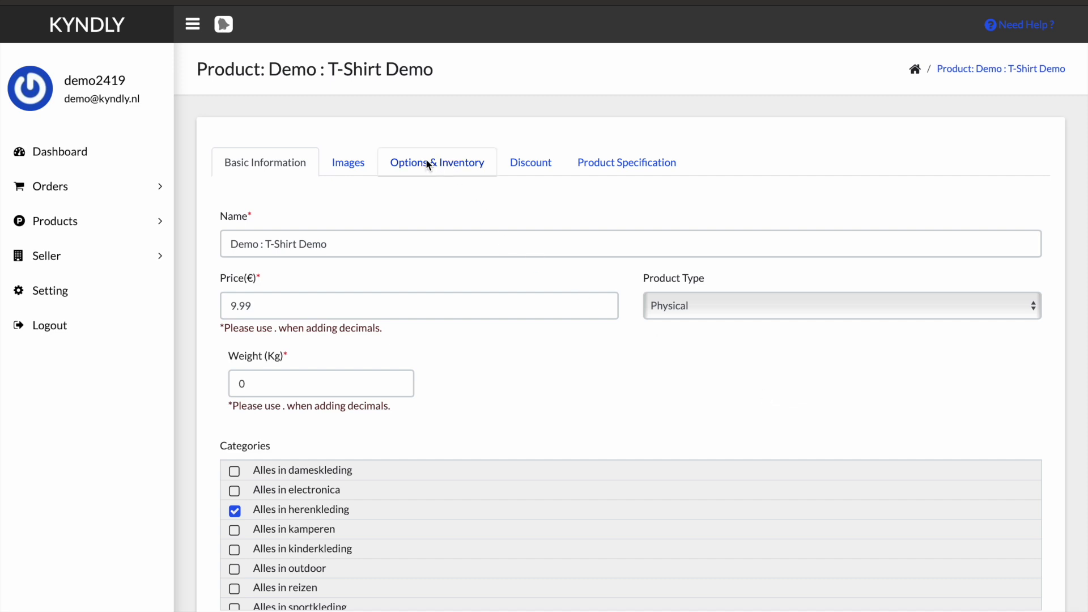
left_click(450, 164)
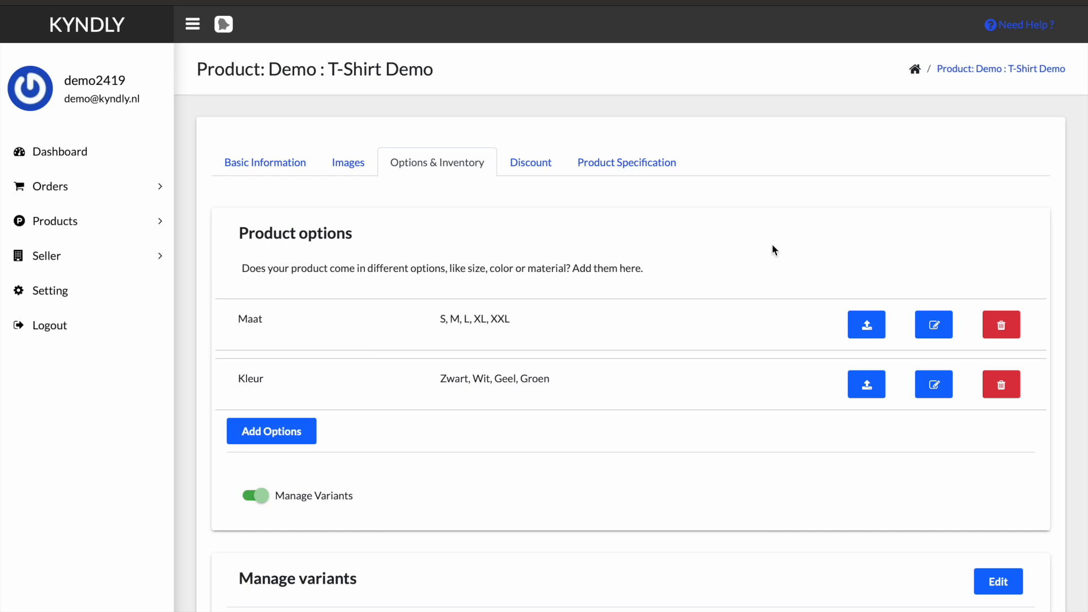
- Set the S| Wit variant's inventory to 0 in the variant manager and save the product
scroll(761, 308, "down", 6)
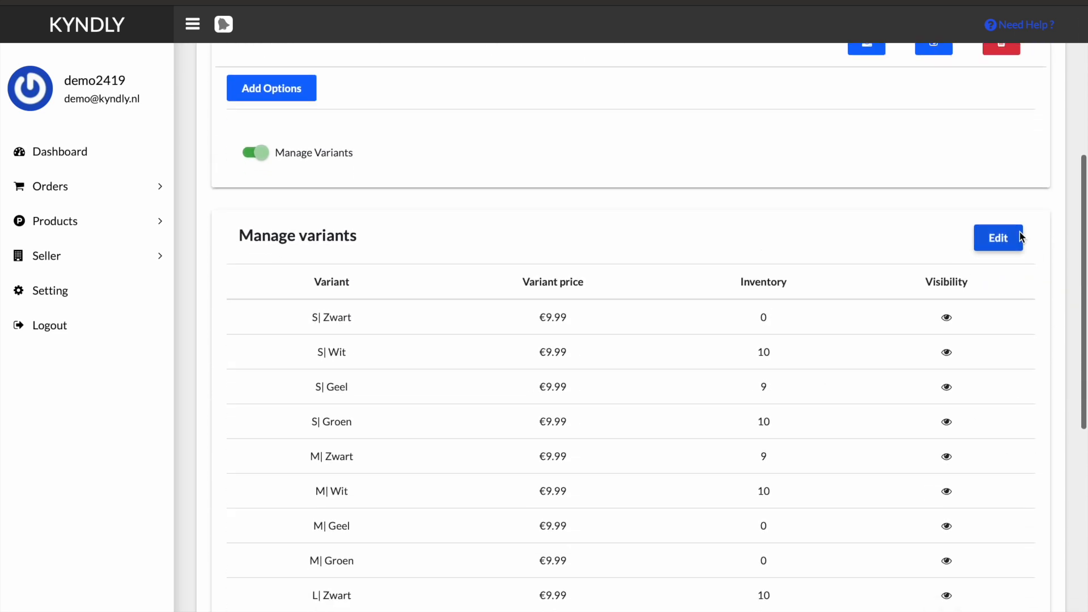
left_click(1009, 242)
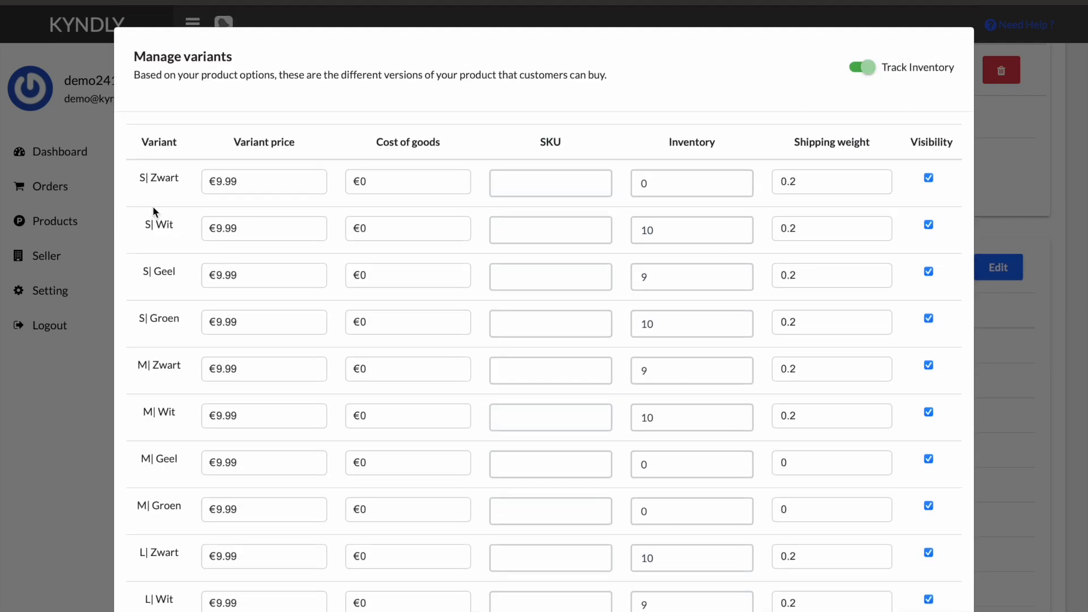
double_click(675, 237)
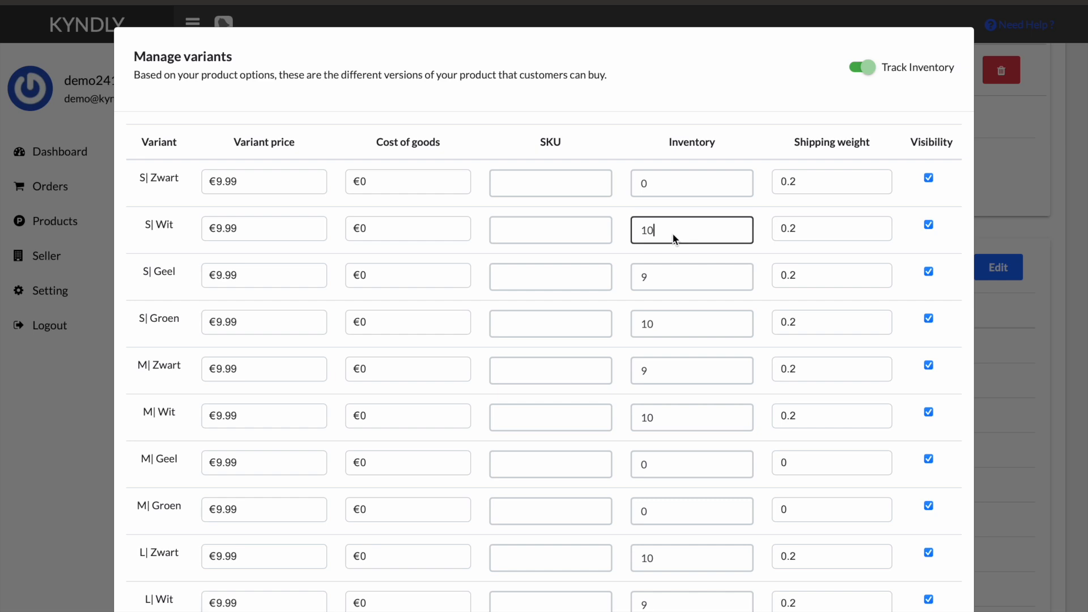
type("0")
scroll(726, 247, "down", 10)
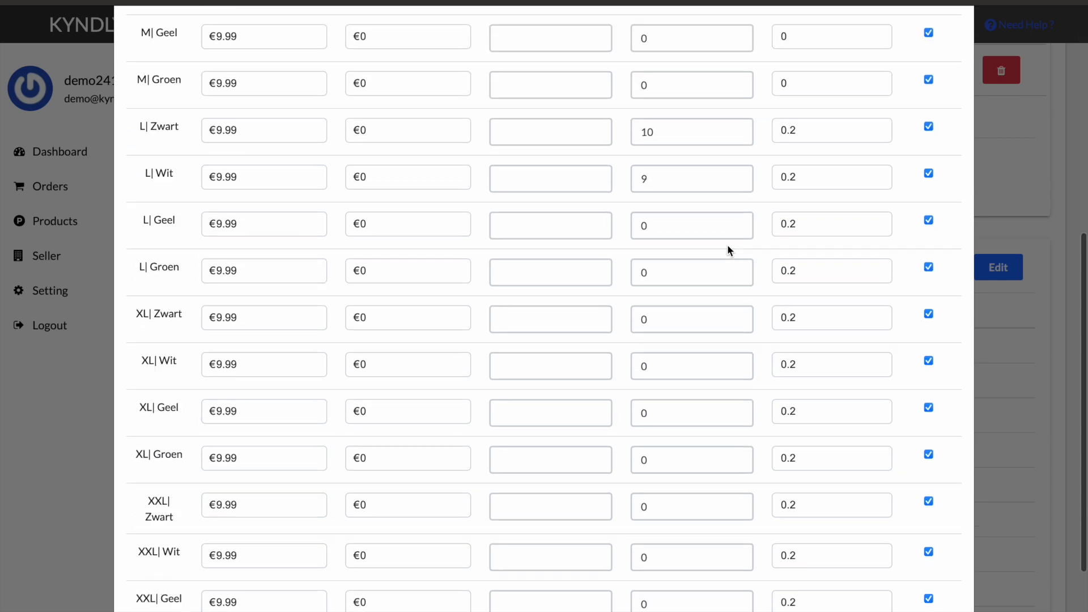
left_click(920, 600)
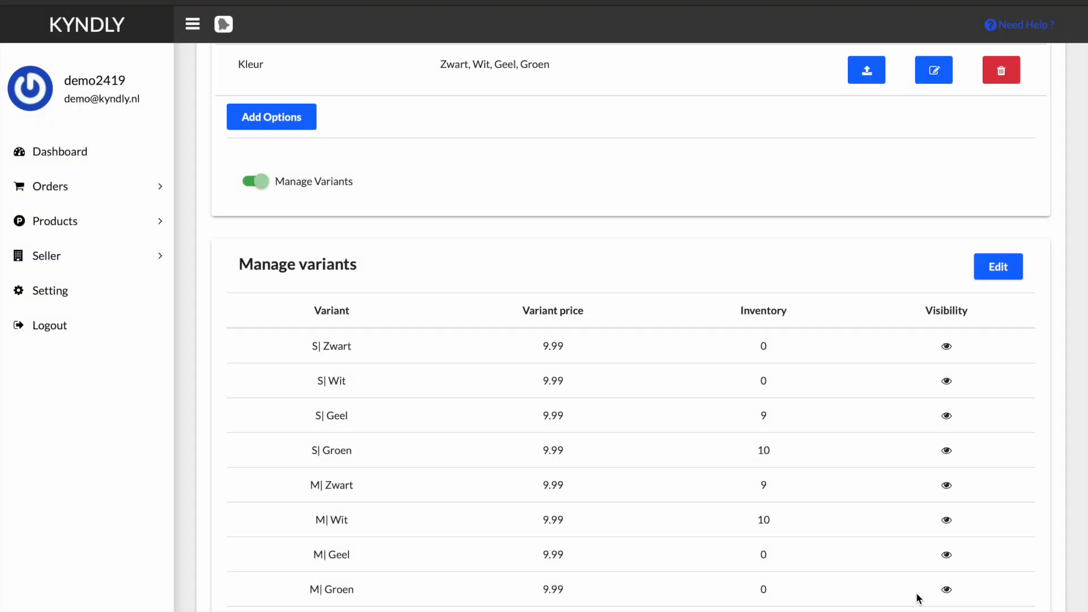
scroll(675, 444, "down", 8)
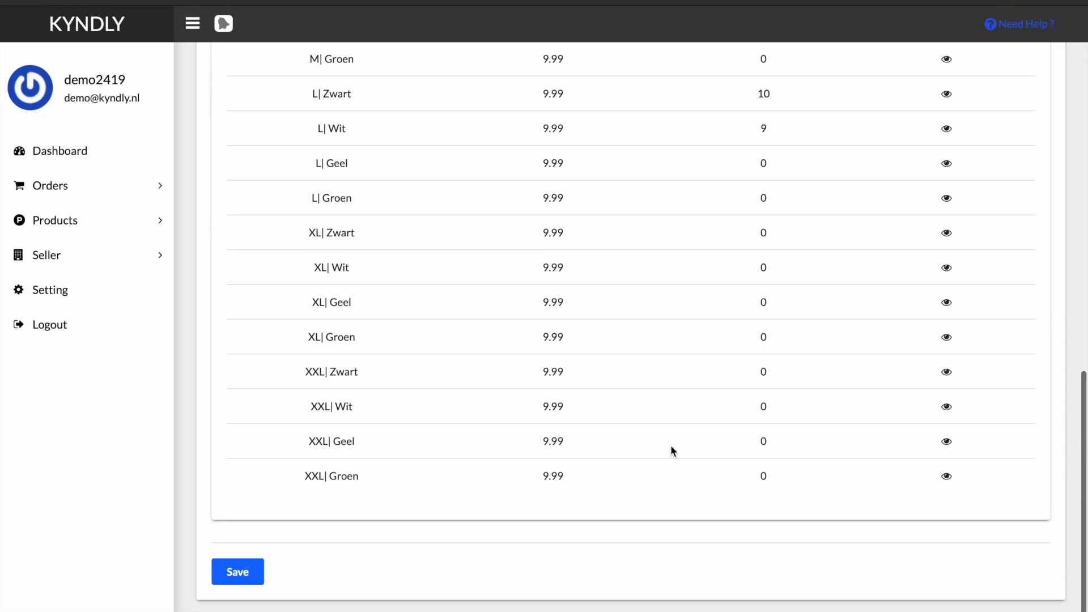
left_click(247, 573)
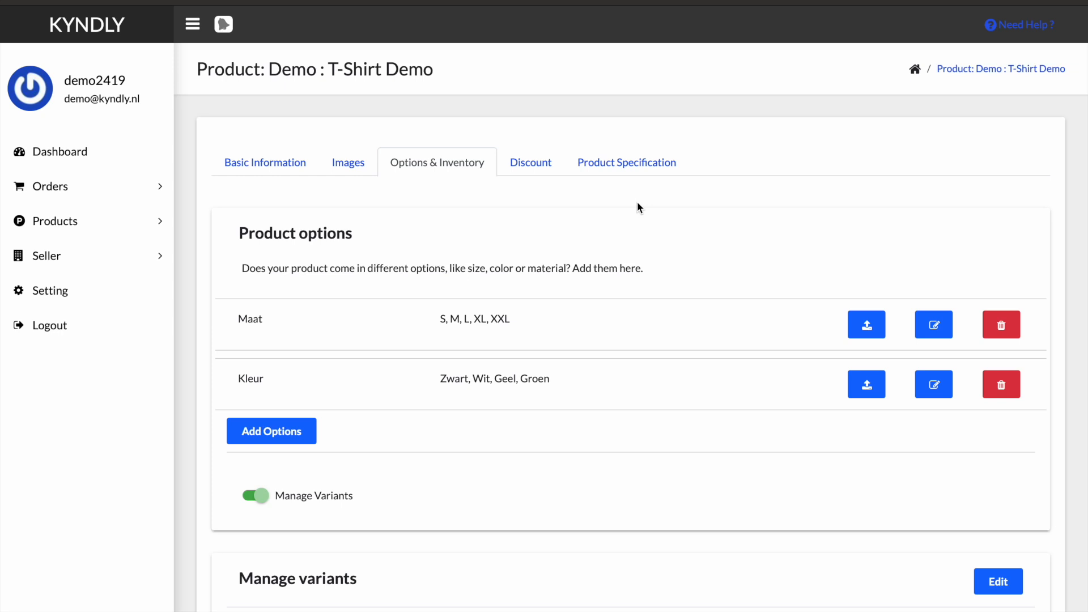
- Change the product's discount type to Percentage and save the discount
left_click(534, 162)
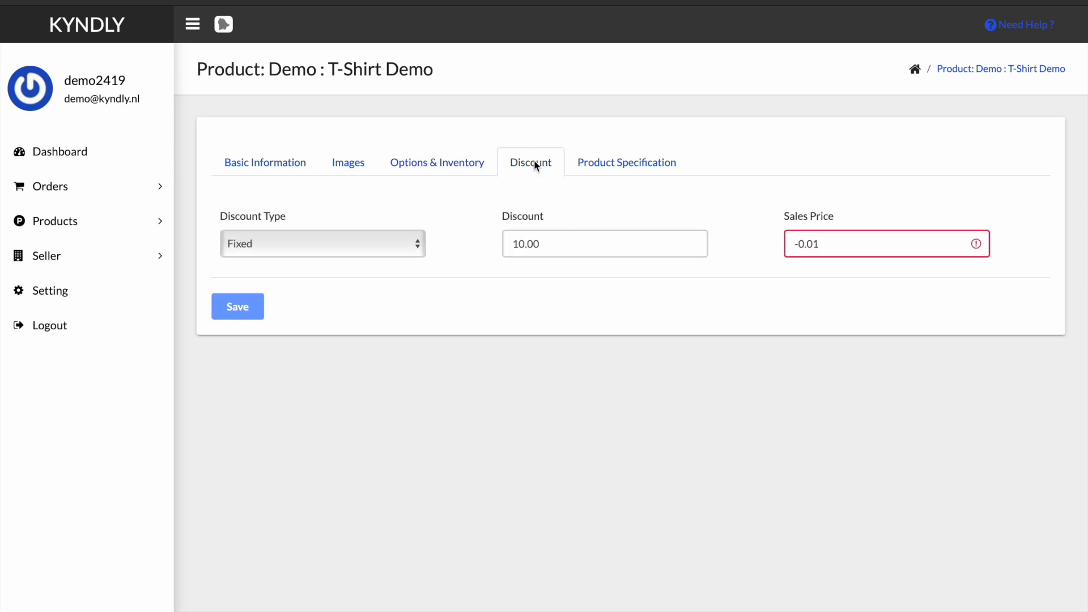
left_click(403, 240)
left_click(355, 255)
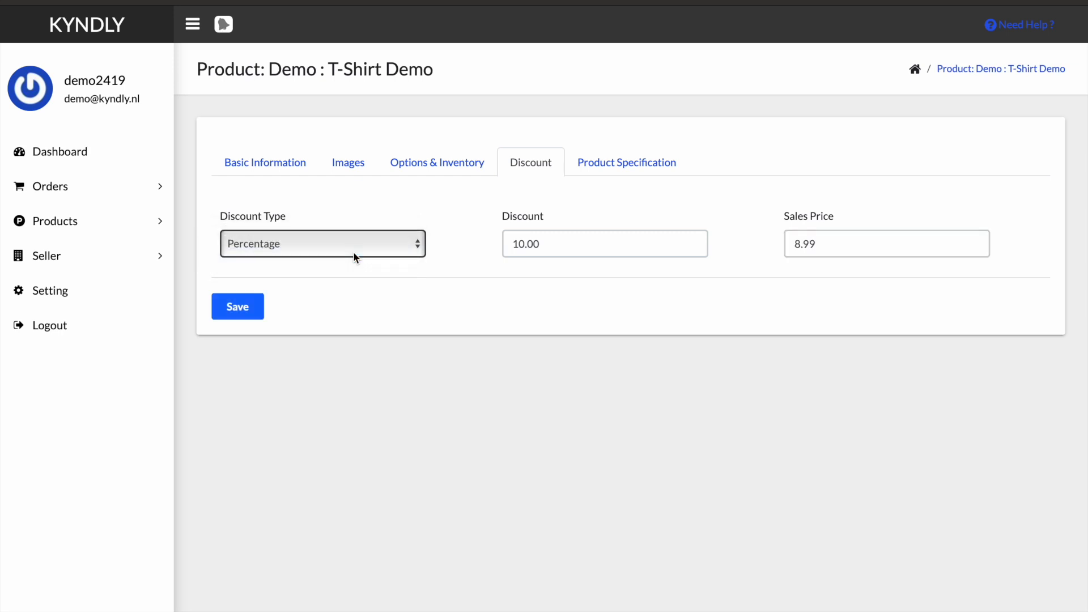
left_click(241, 309)
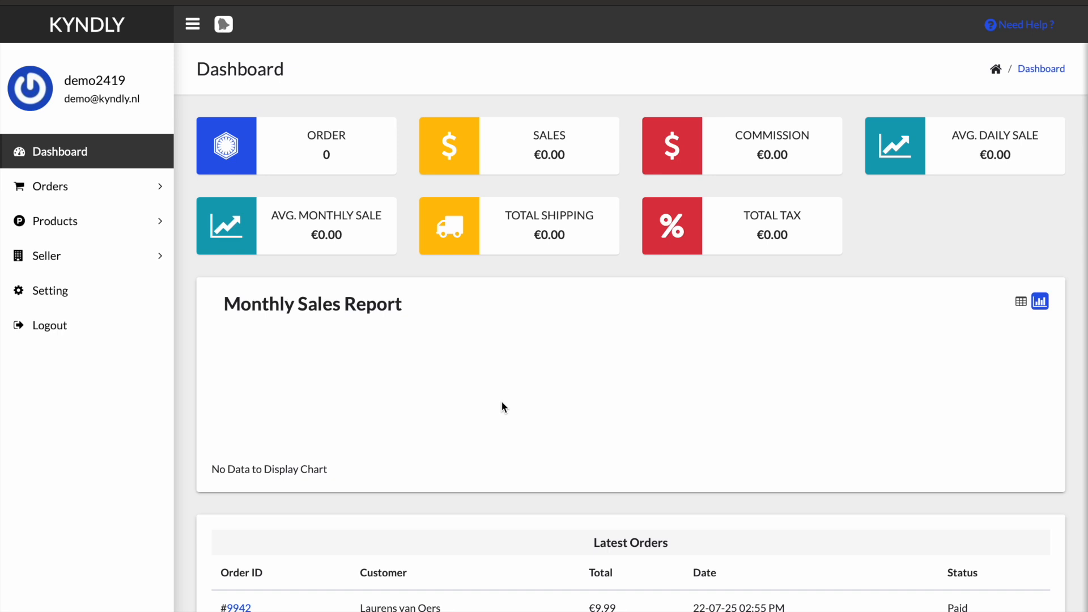
- Open the orders list and assign DHL as the courier for the top unfulfilled order
left_click(73, 183)
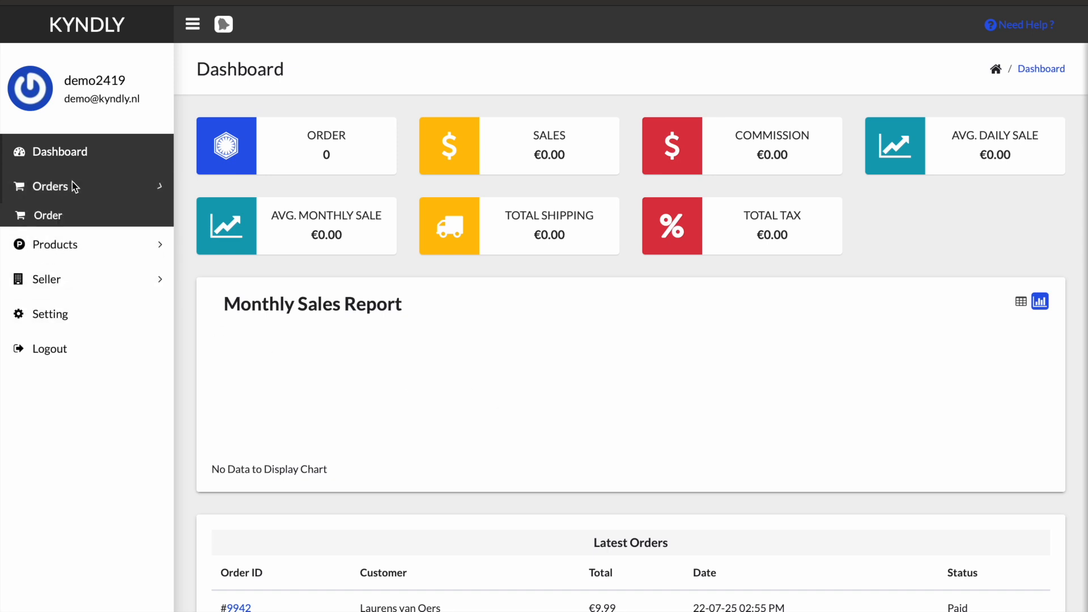
left_click(54, 219)
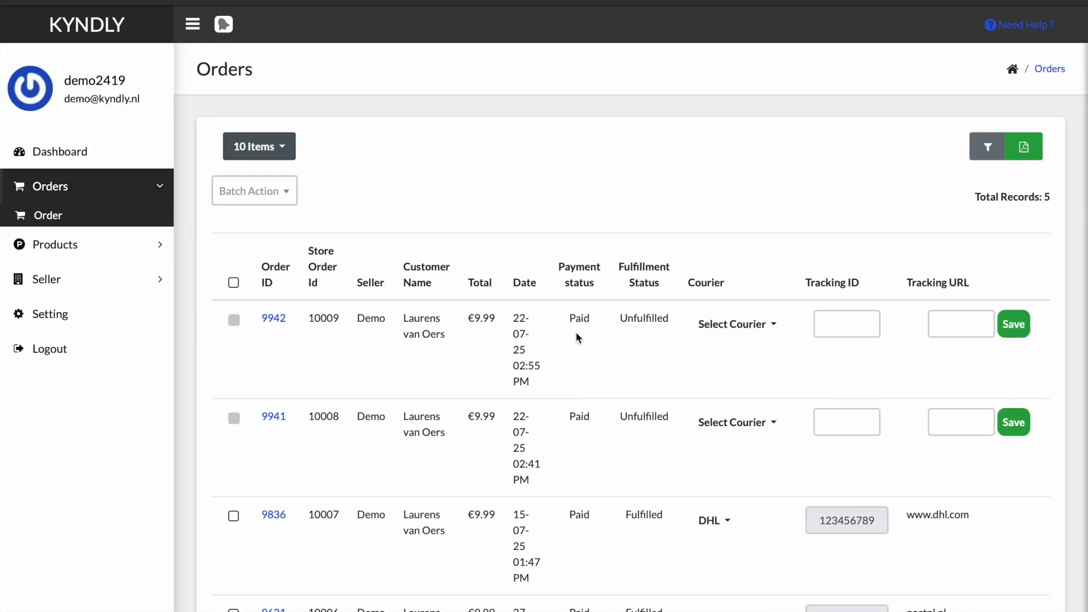
scroll(575, 332, "right", 5)
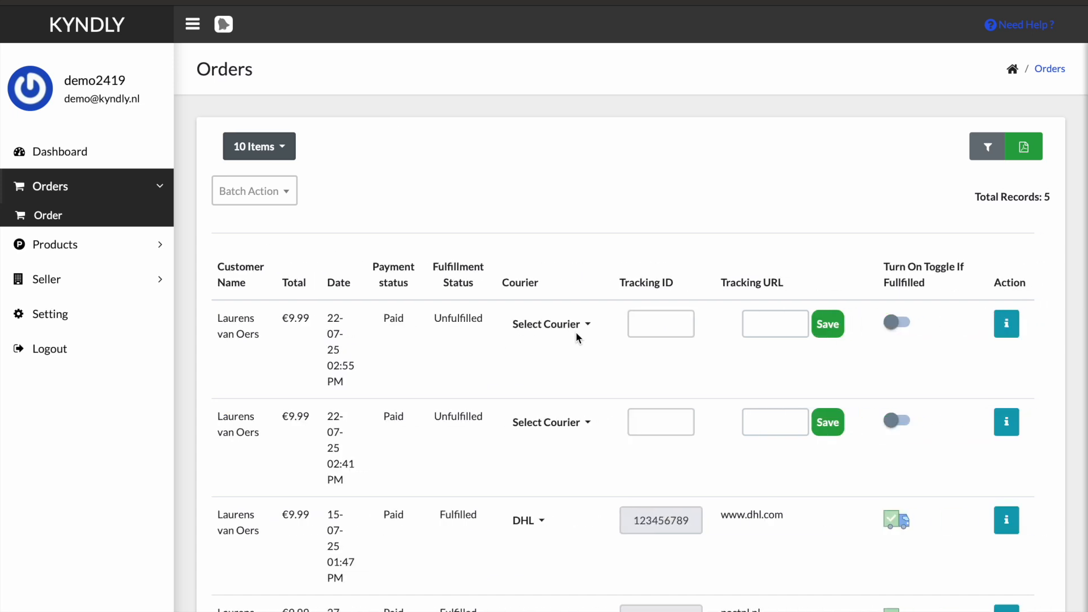
left_click(605, 326)
left_click(565, 379)
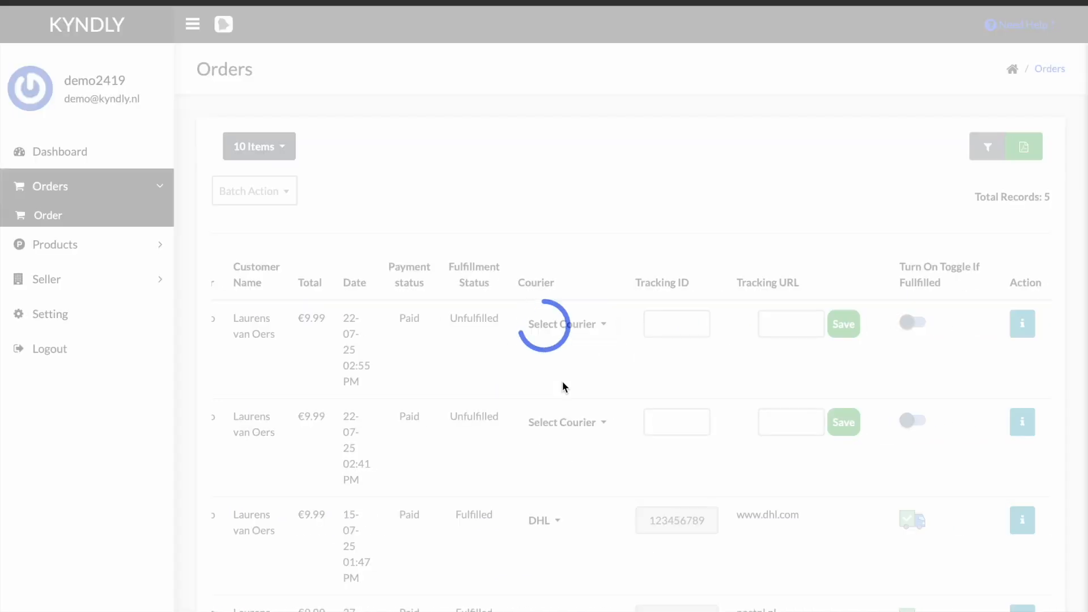
- Enter tracking ID 12345678 and tracking URL dhl.com/tracking for that order and save them
scroll(562, 384, "right", 5)
left_click(679, 325)
type("12345678")
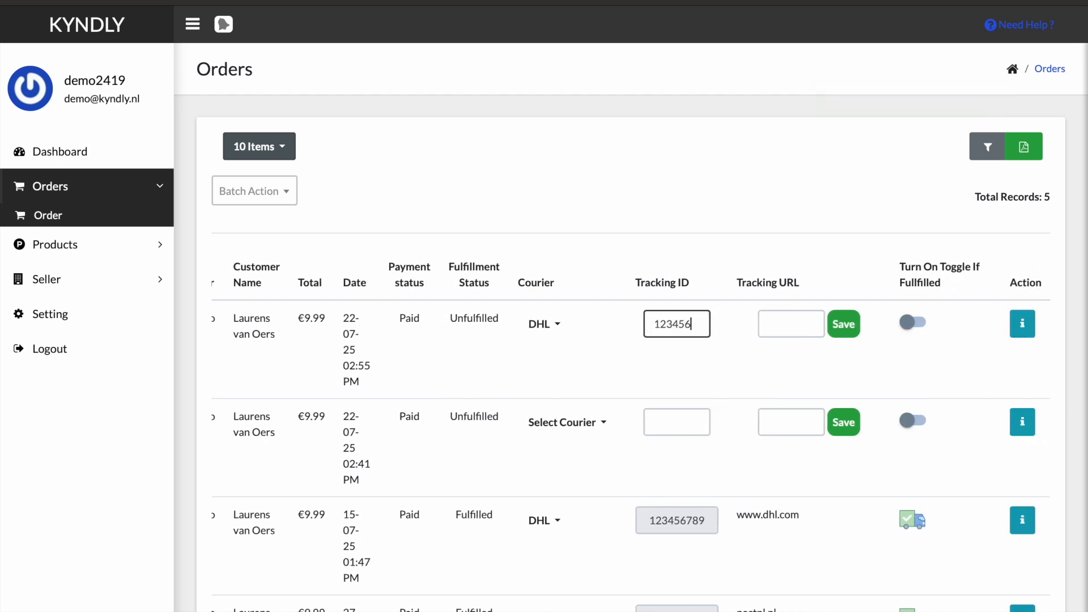
key("Tab")
type("dhl")
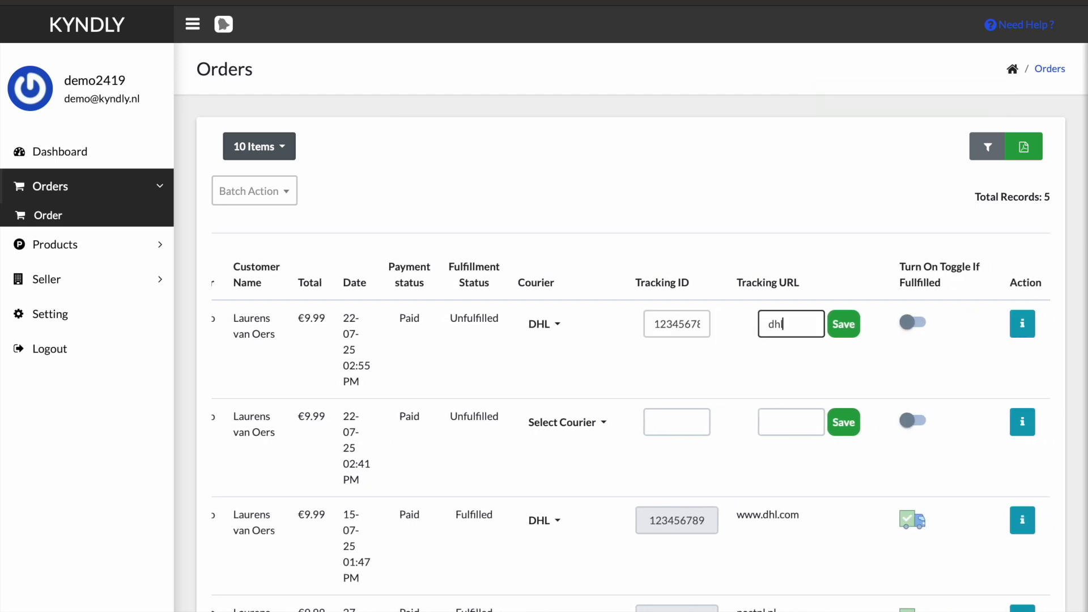
type(".com/tracking")
left_click(848, 323)
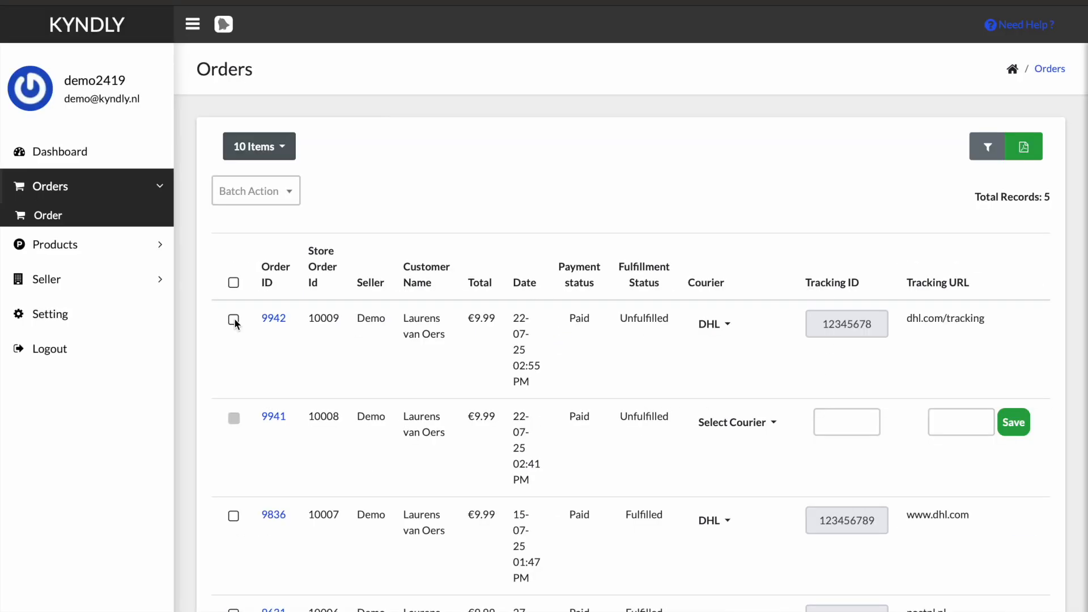
- Download the top order's packing slip and mark that order as fulfilled, confirming the change
left_click(234, 320)
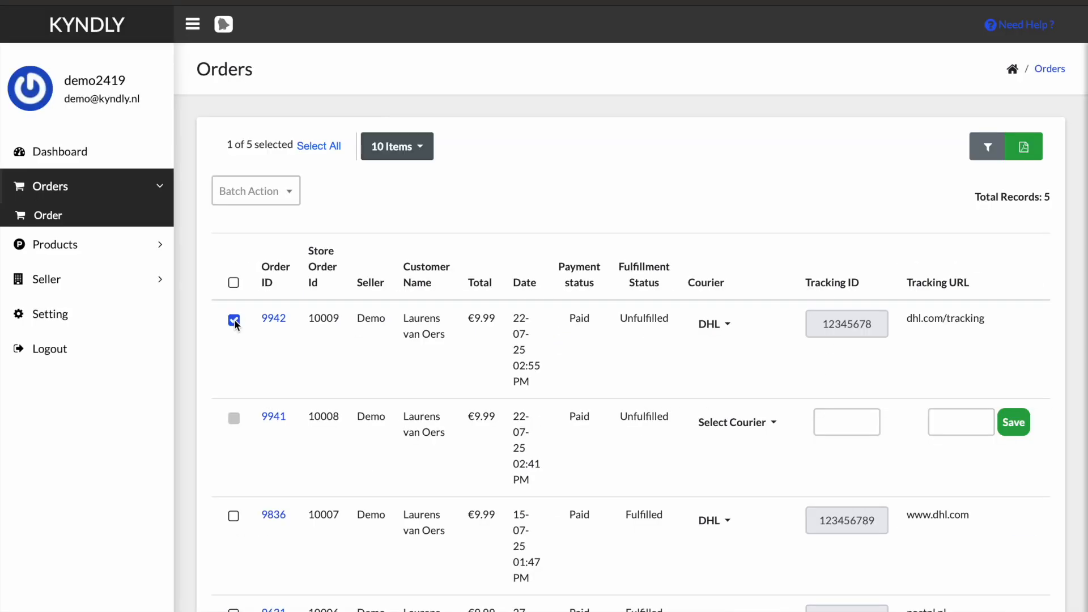
left_click(1026, 153)
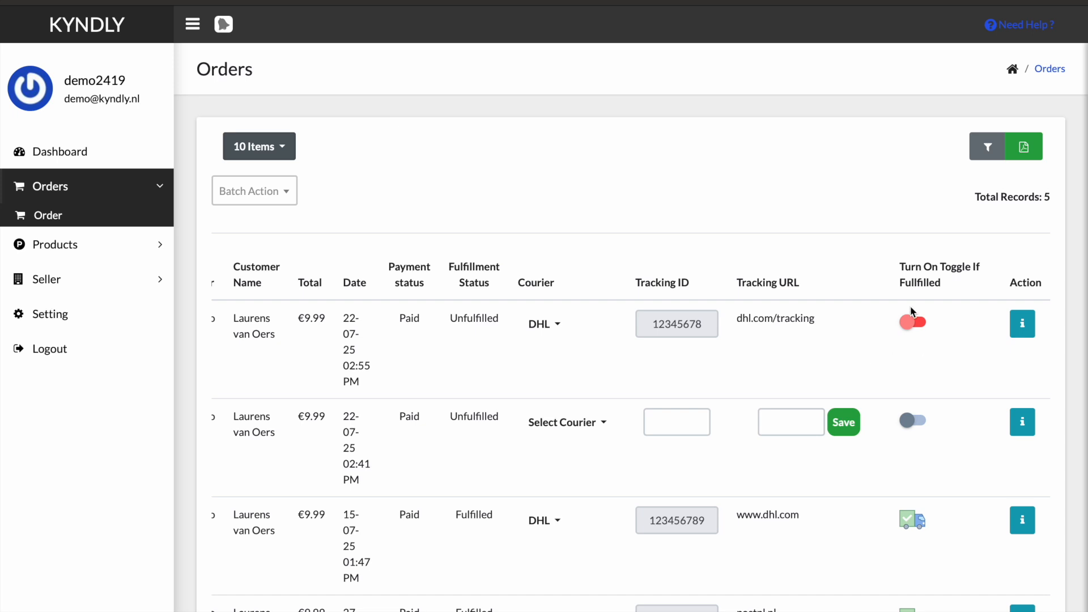
left_click(916, 321)
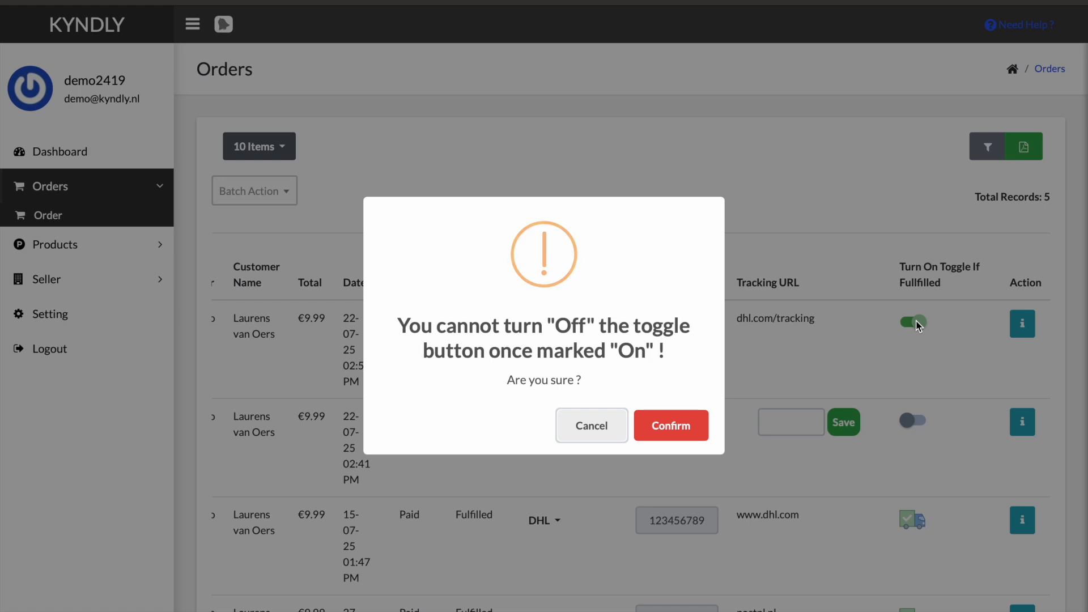
left_click(681, 428)
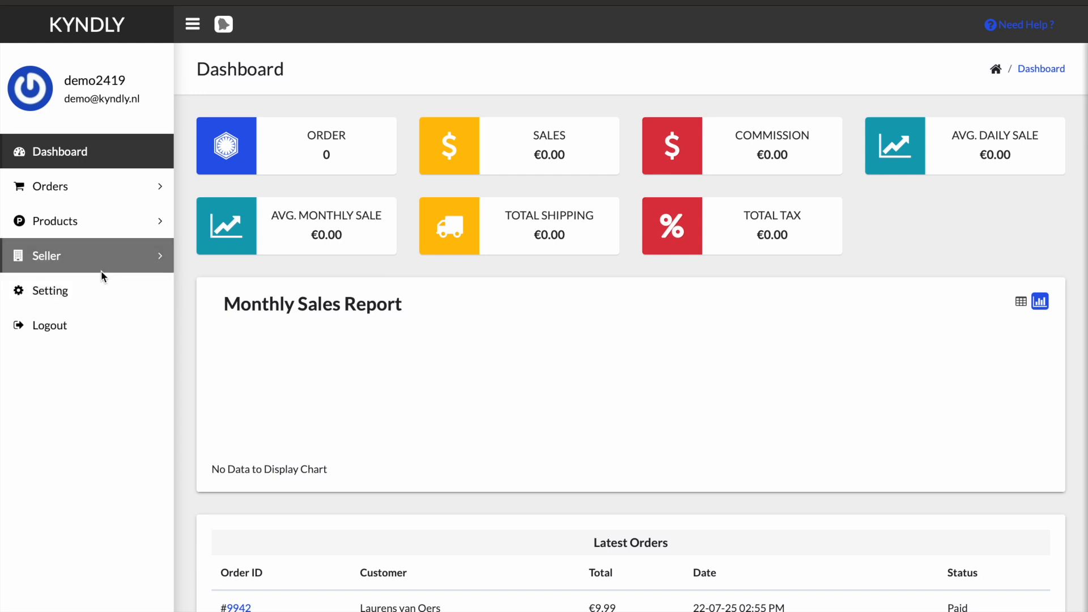
- Review the seller accounting entries and payout transactions, then return to the dashboard
left_click(115, 266)
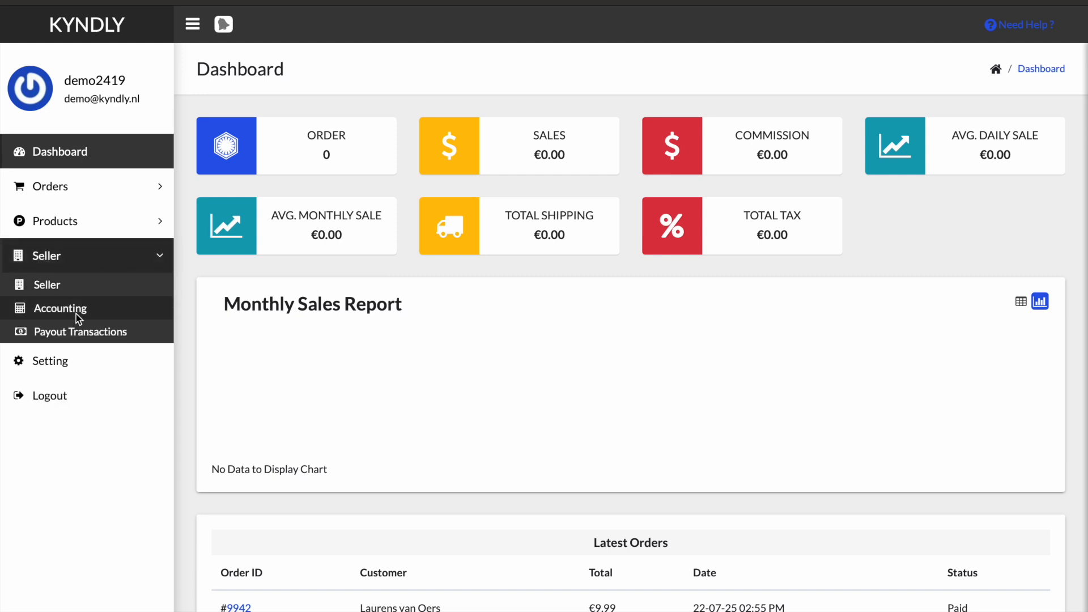
left_click(75, 311)
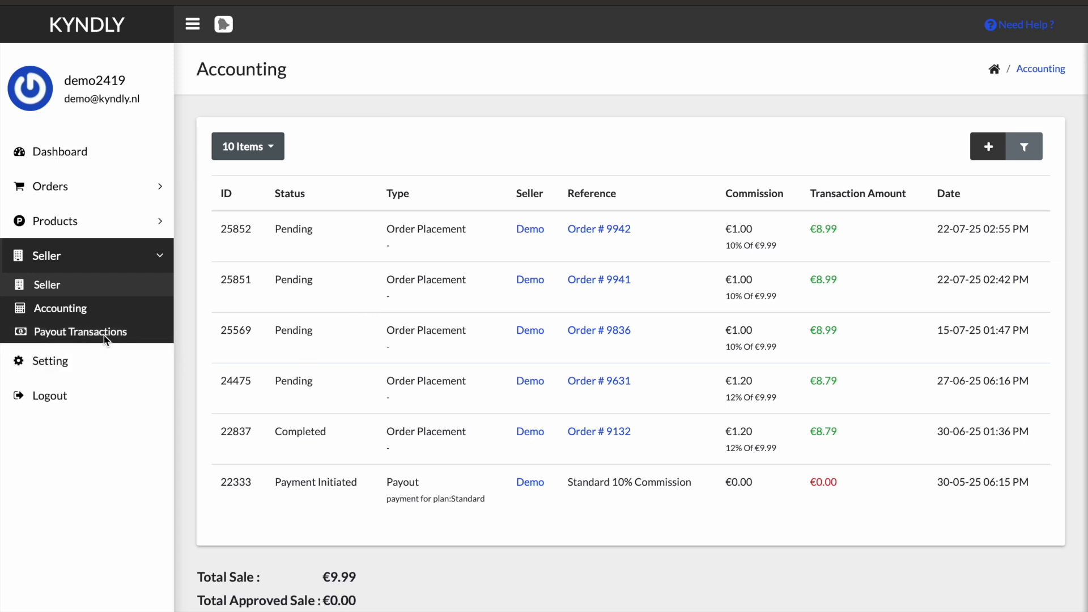
left_click(88, 331)
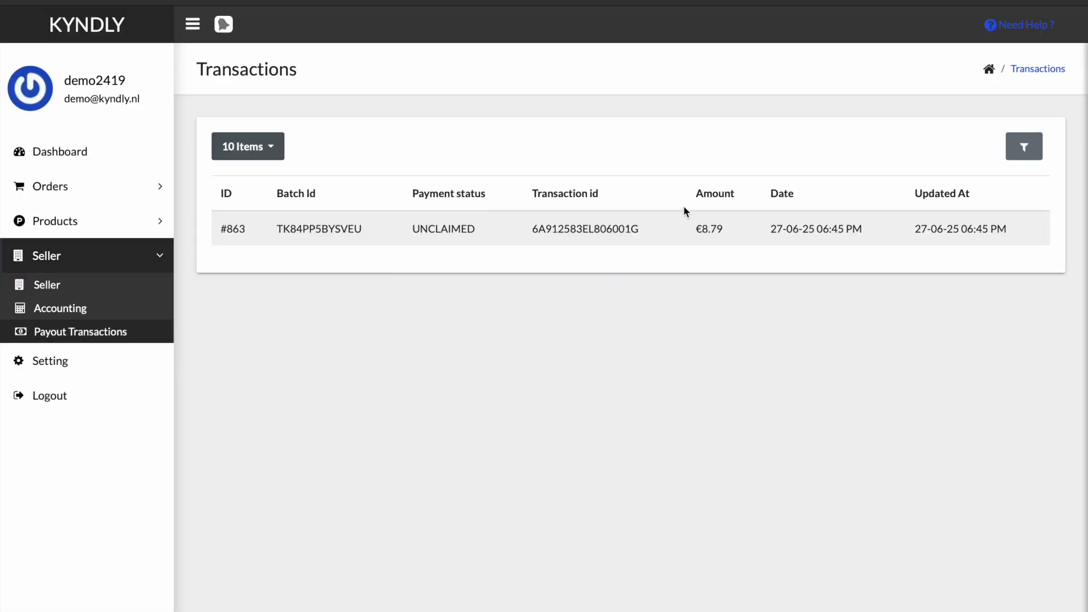
left_click(60, 156)
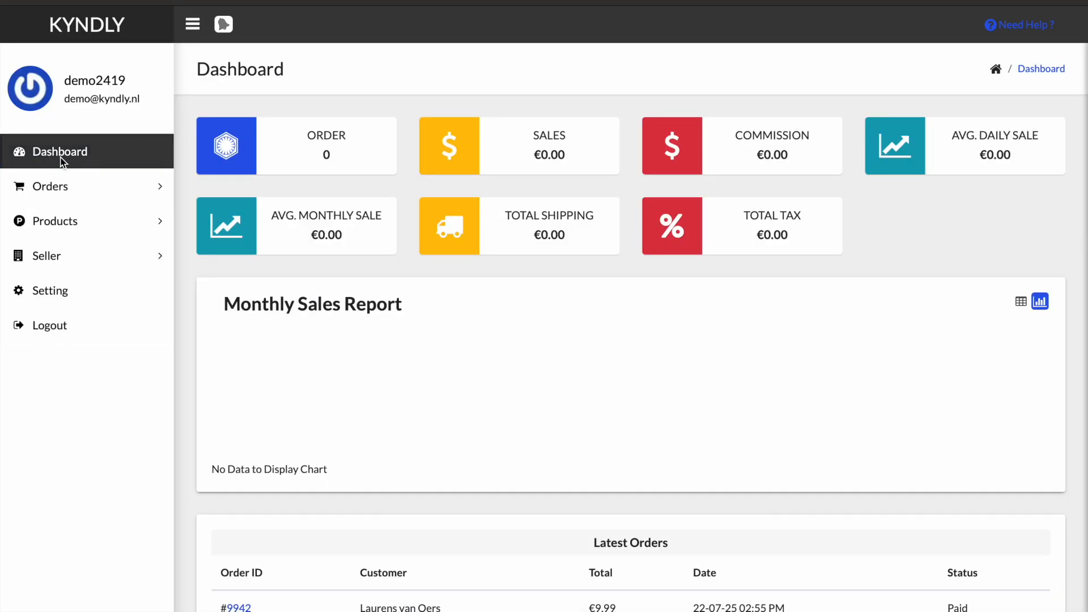